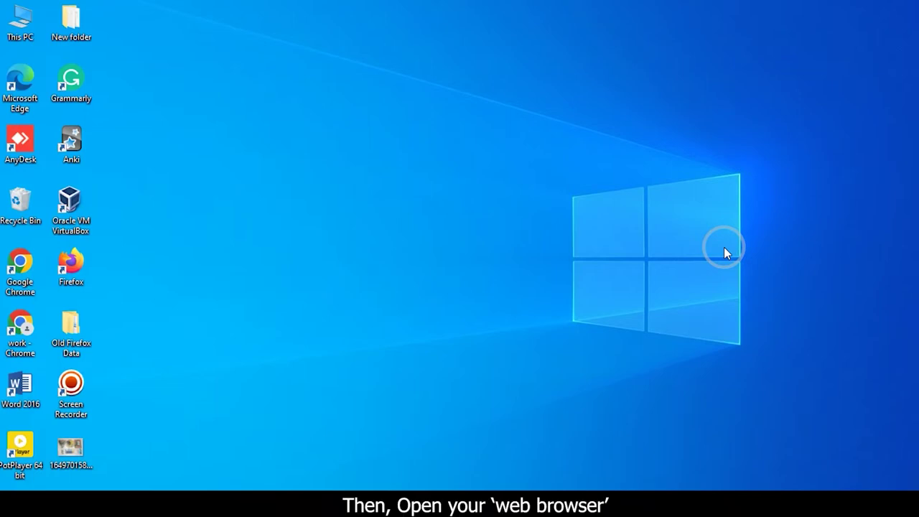
# Launch Google Chrome from its desktop shortcut
pyautogui.doubleClick(24, 318)
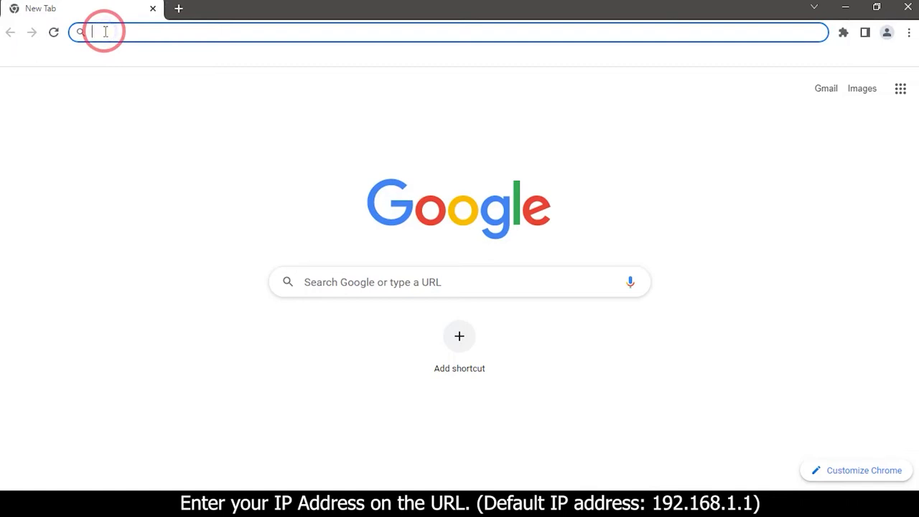
# Load the router login page at 192.168.1.1
pyautogui.write('19')
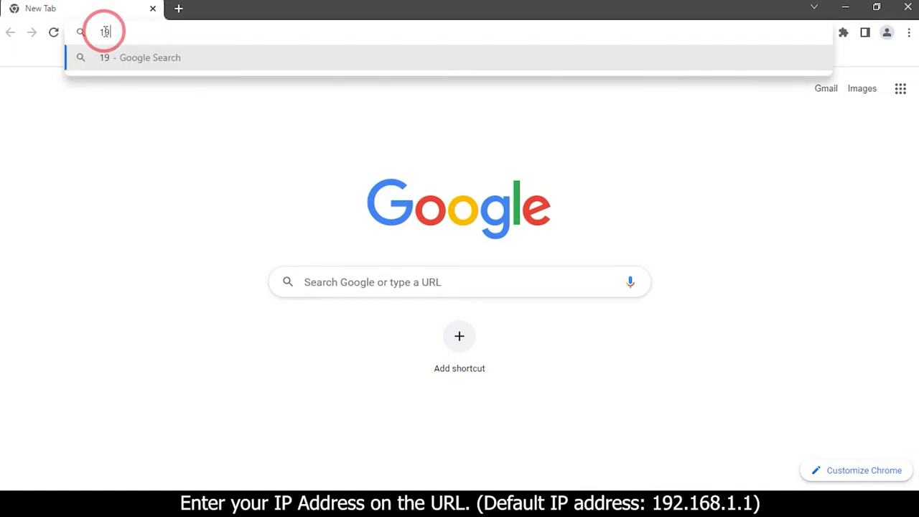
pyautogui.write('2.1')
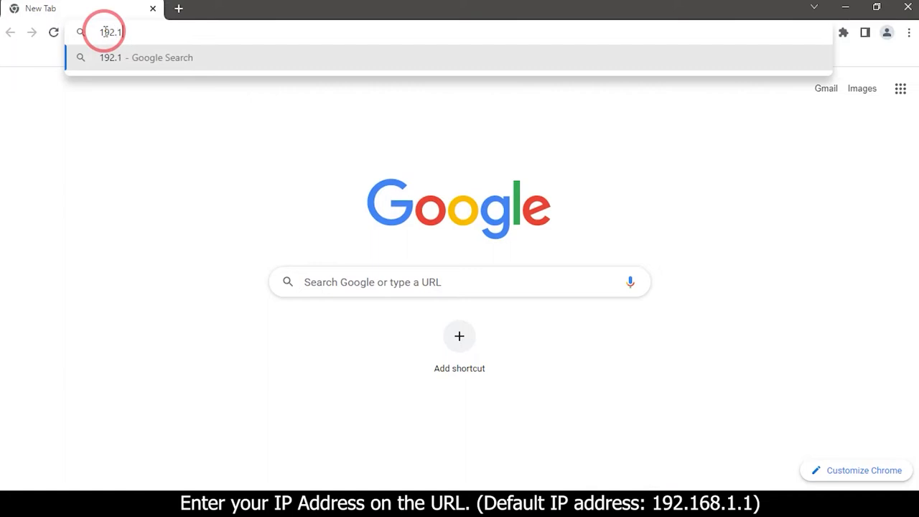
pyautogui.write('68.1')
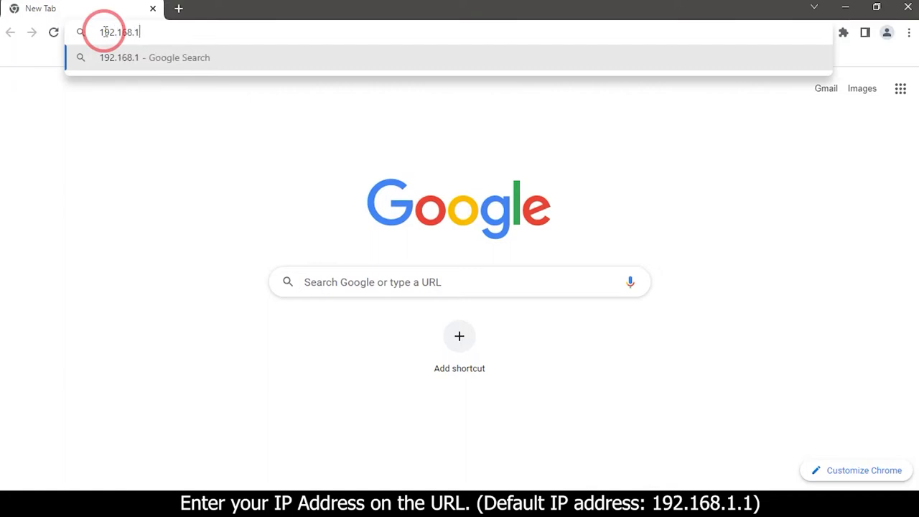
pyautogui.write('.1')
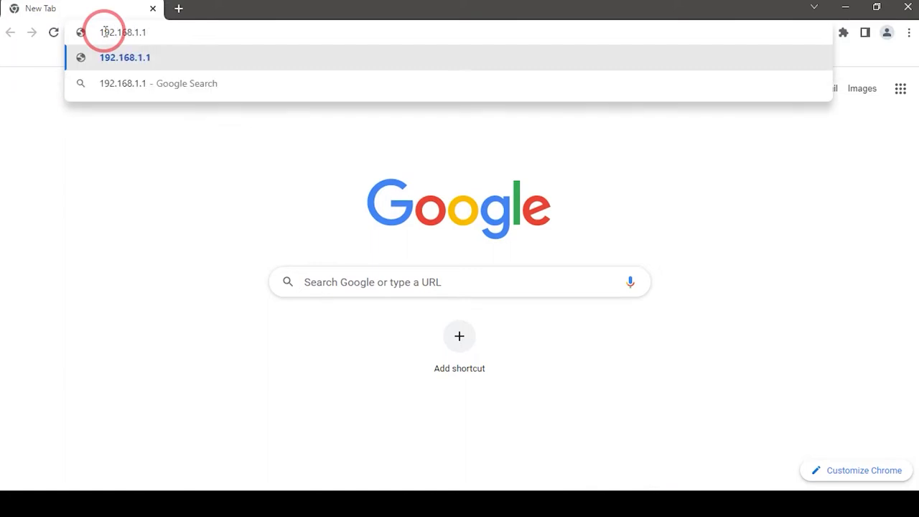
pyautogui.press('Return')
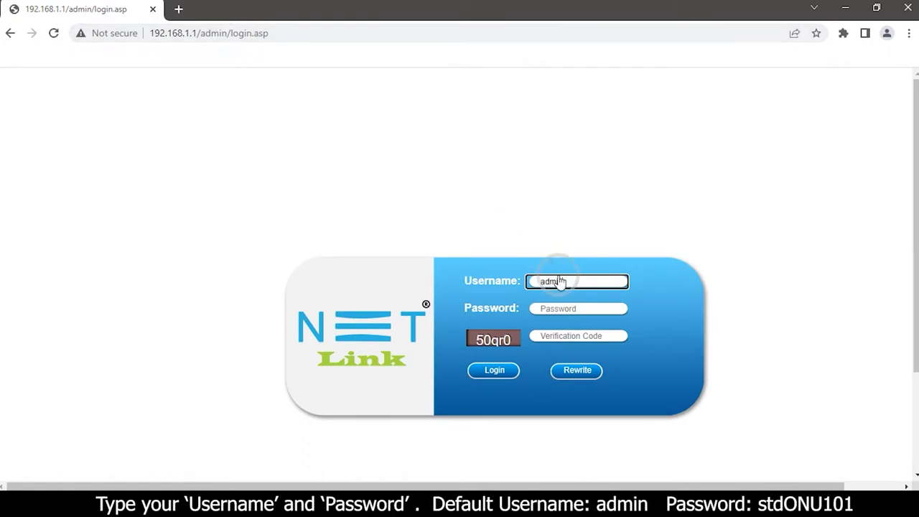
# Log in as admin with the password and verification code
pyautogui.click(561, 308)
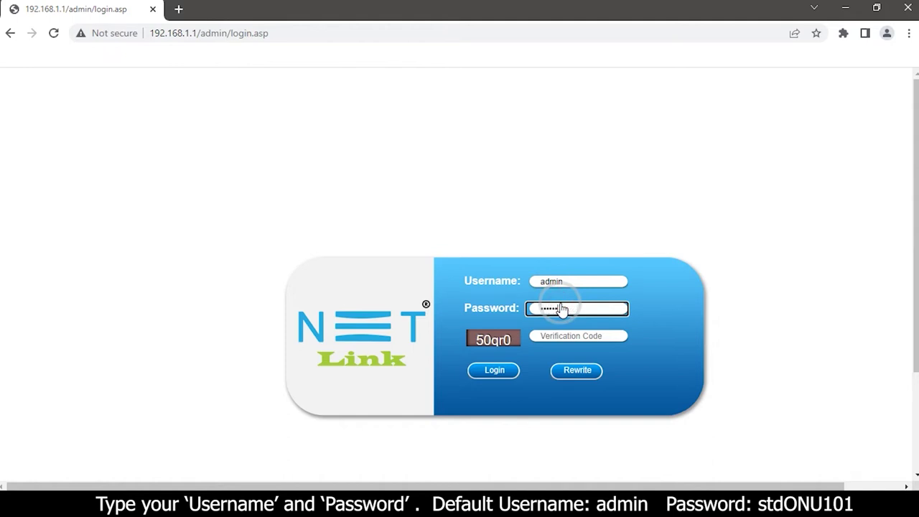
pyautogui.click(552, 340)
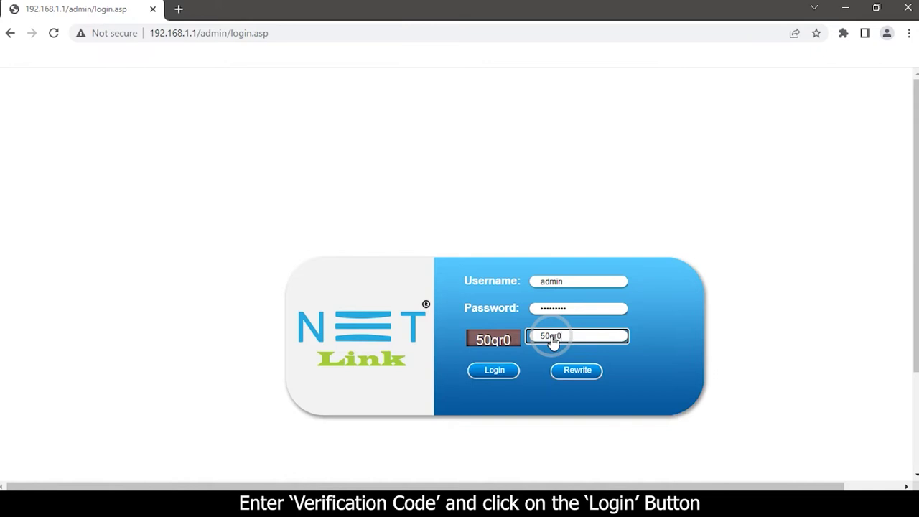
pyautogui.click(495, 370)
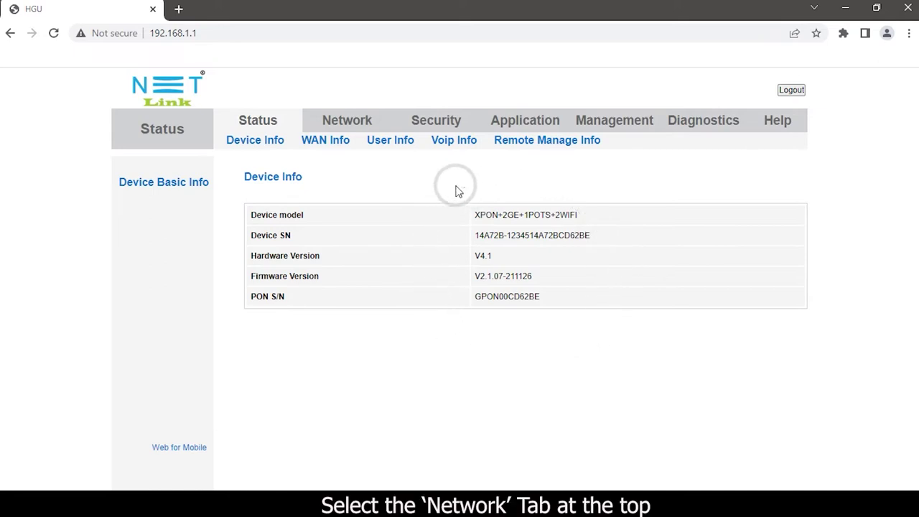
# Delete the default 1_TR069_R_VID_46 WAN connection under Network > Internet
pyautogui.click(346, 120)
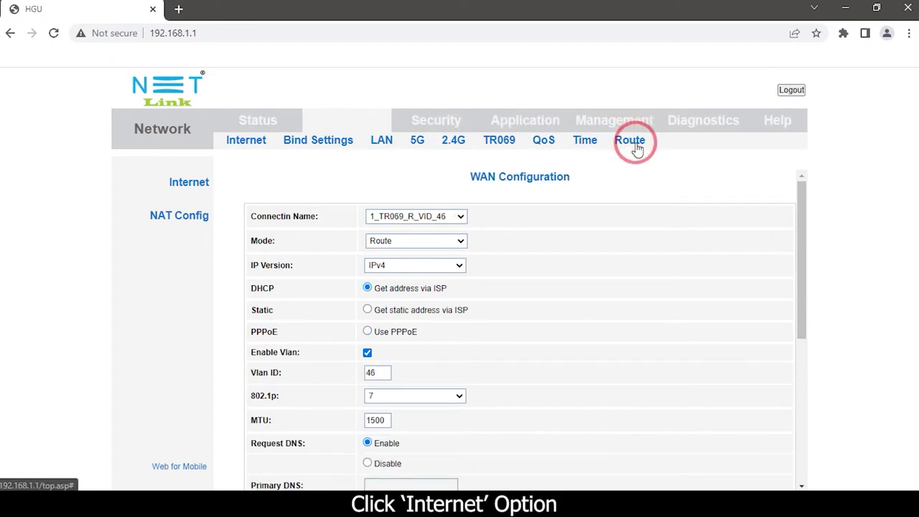
pyautogui.click(246, 141)
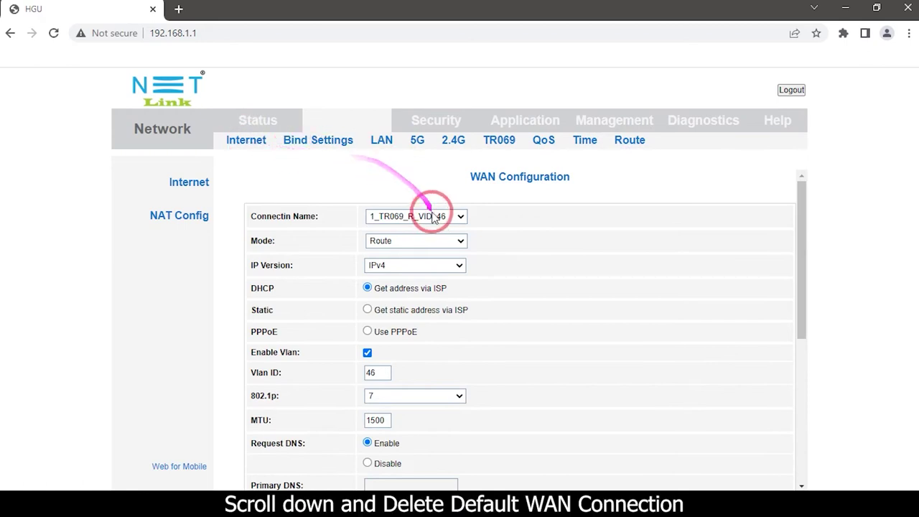
pyautogui.scroll(-4, 434, 219)
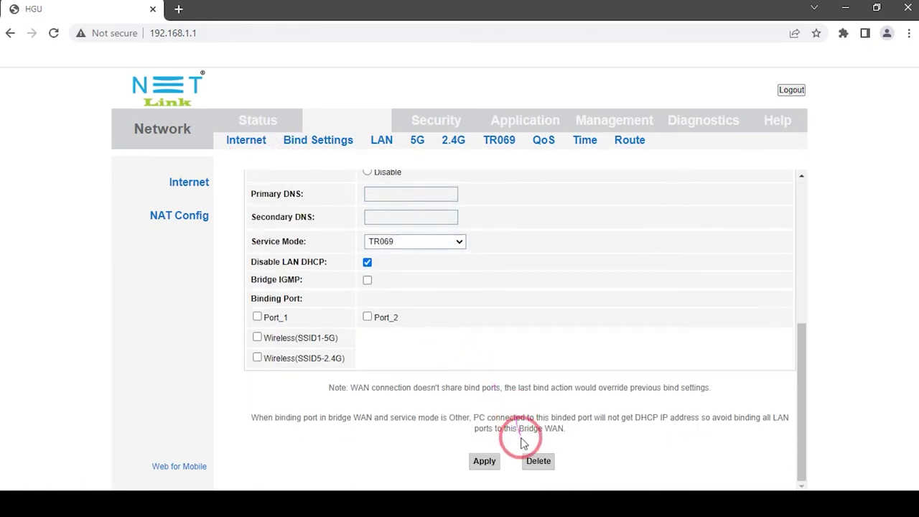
pyautogui.click(538, 461)
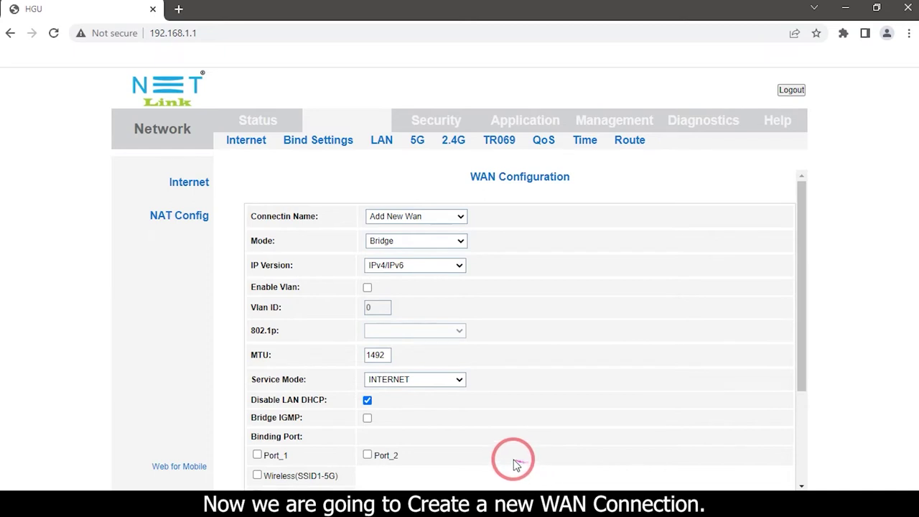
# Configure the new WAN as 'Add New Wan', Route mode, IPv4/IPv6, using PPPoE
pyautogui.doubleClick(316, 216)
pyautogui.click(253, 214)
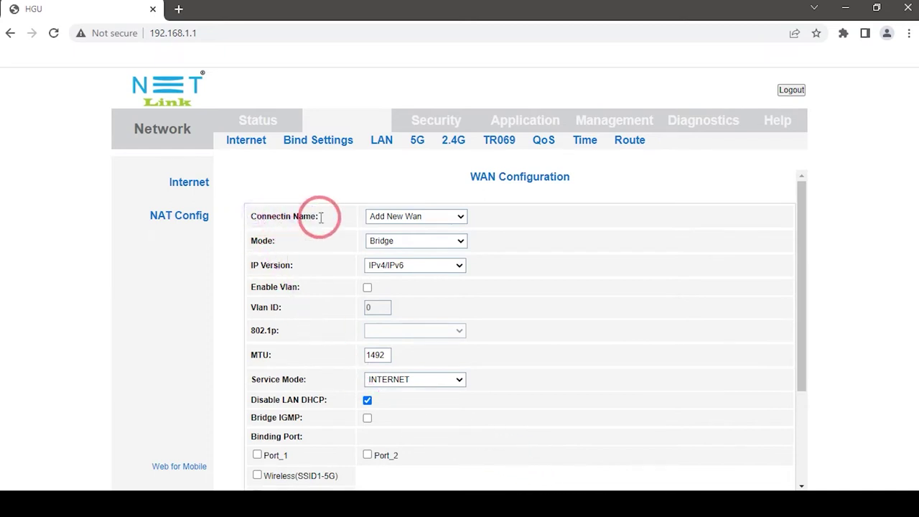
pyautogui.click(398, 218)
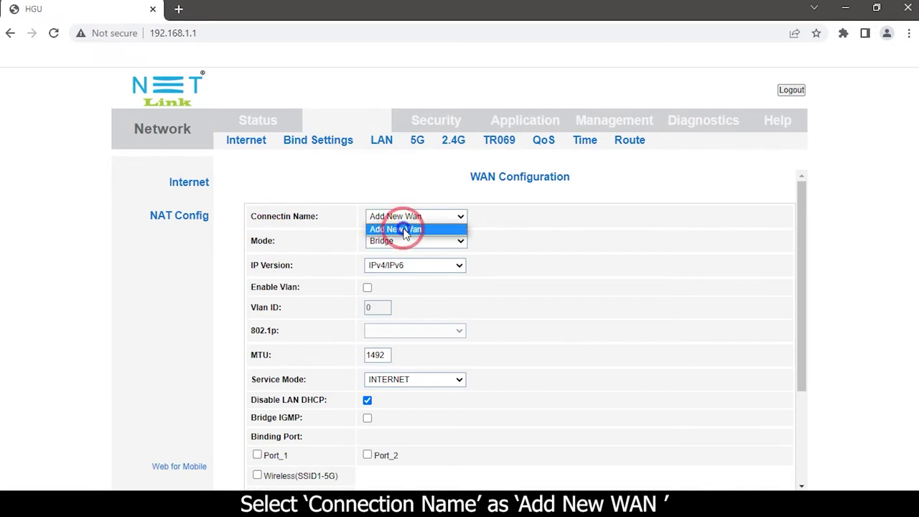
pyautogui.click(403, 230)
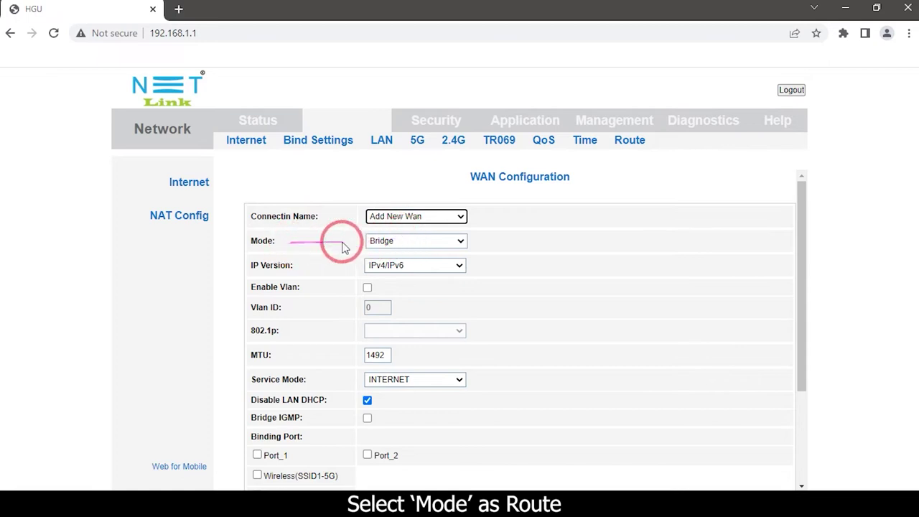
pyautogui.click(388, 242)
pyautogui.click(387, 265)
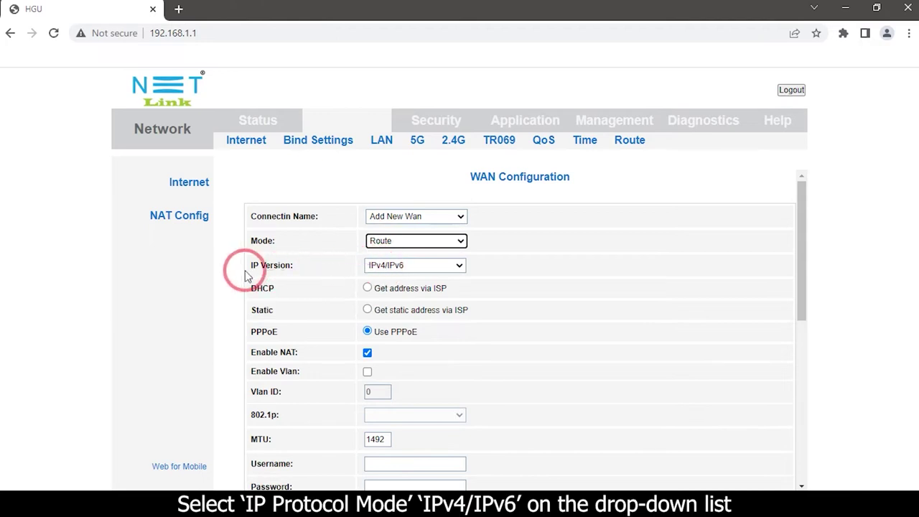
pyautogui.click(381, 265)
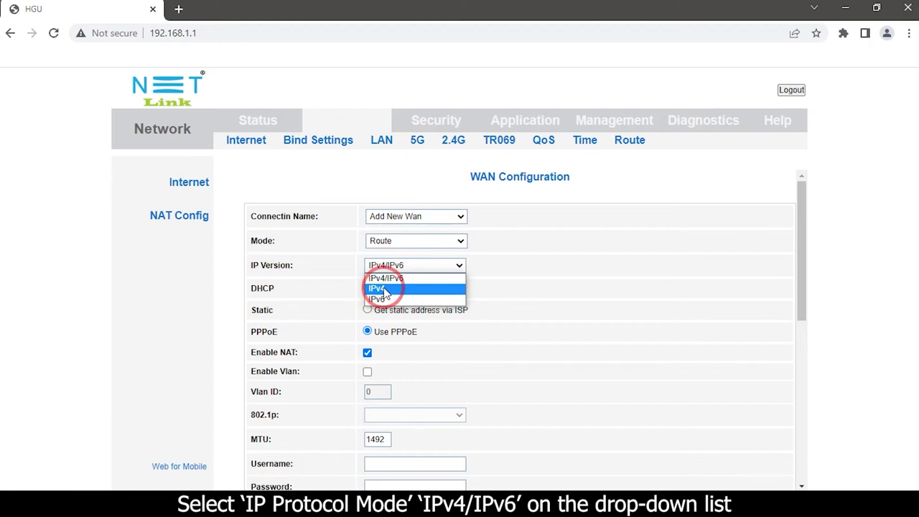
pyautogui.click(384, 278)
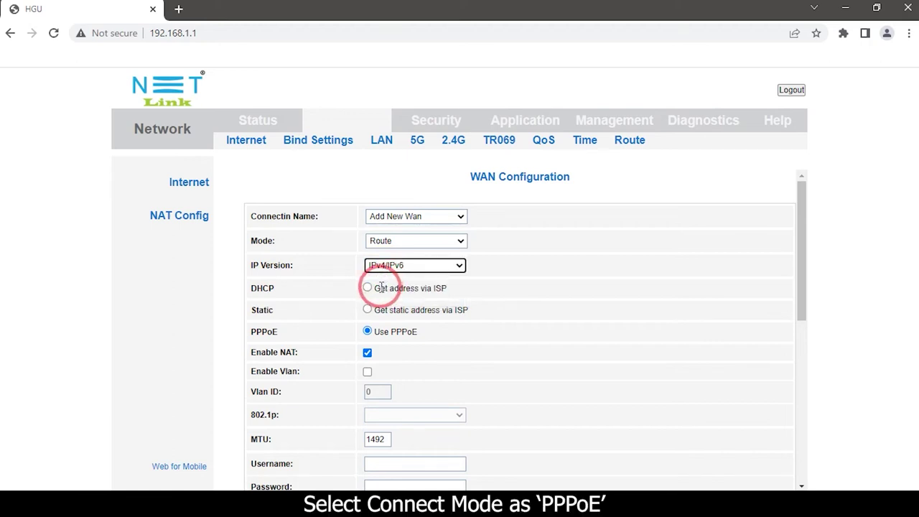
pyautogui.click(368, 330)
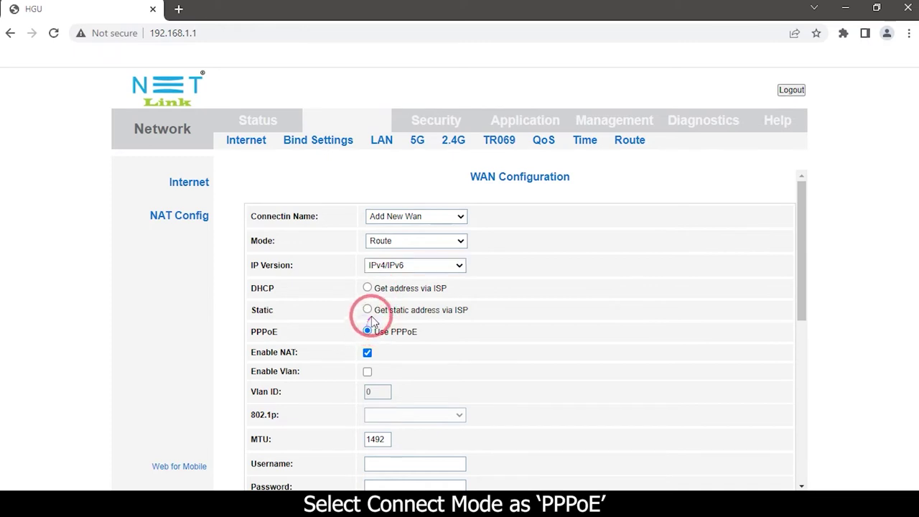
pyautogui.scroll(-1, 373, 323)
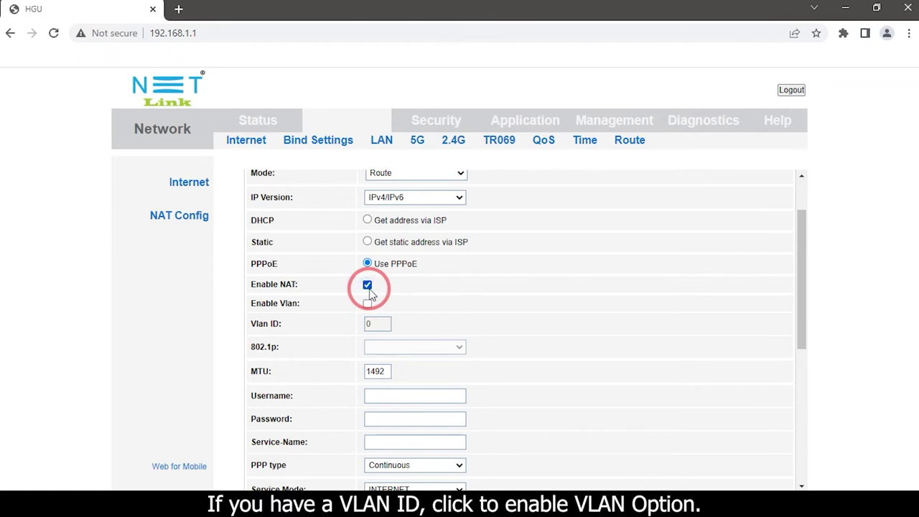
# Enable VLAN tagging on the new WAN connection
pyautogui.click(368, 305)
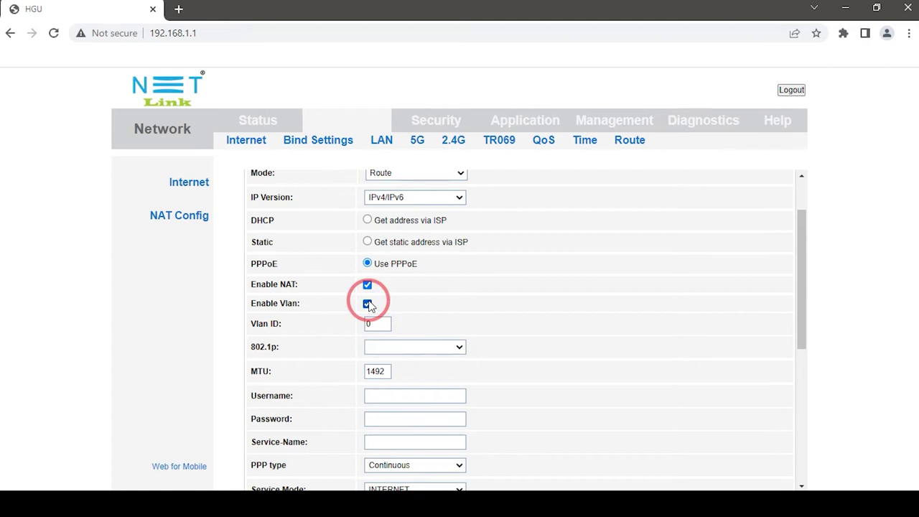
pyautogui.scroll(-1, 370, 301)
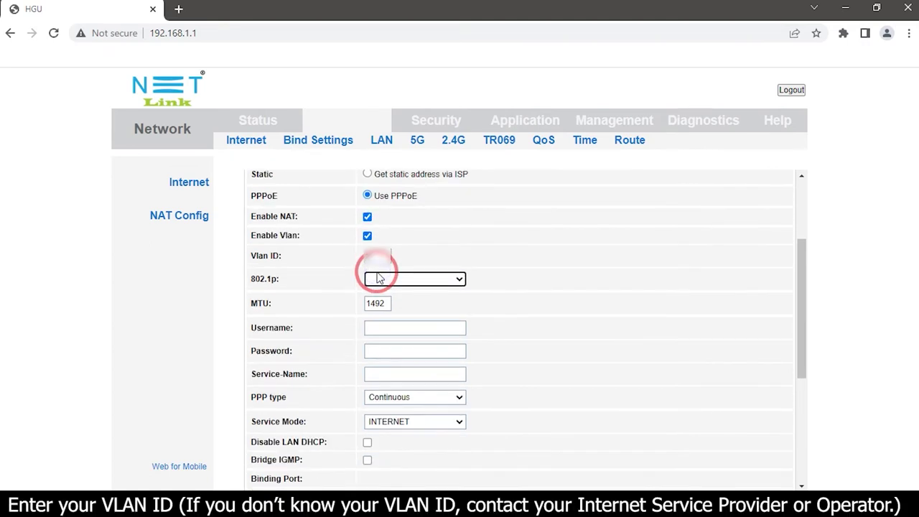
pyautogui.click(376, 256)
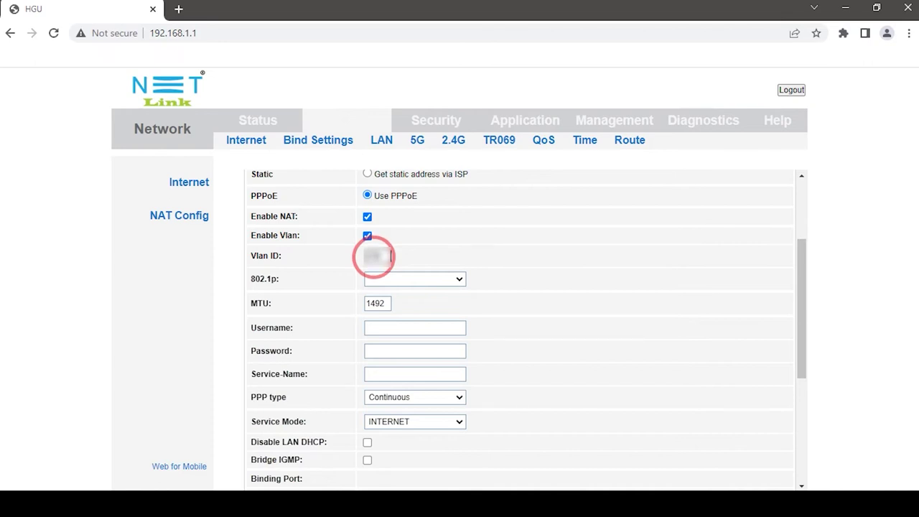
# Enter the PPPoE username and password, keeping service mode INTERNET
pyautogui.click(386, 328)
pyautogui.write('username')
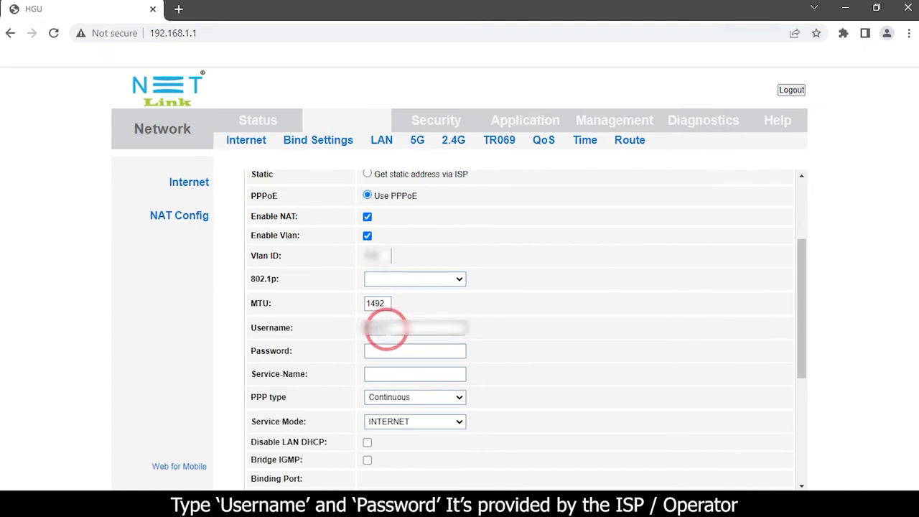
pyautogui.click(380, 347)
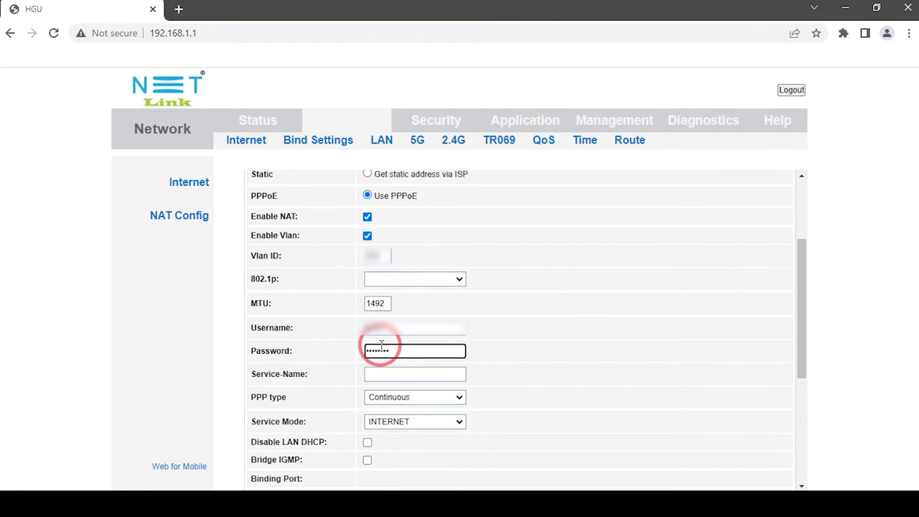
pyautogui.click(385, 431)
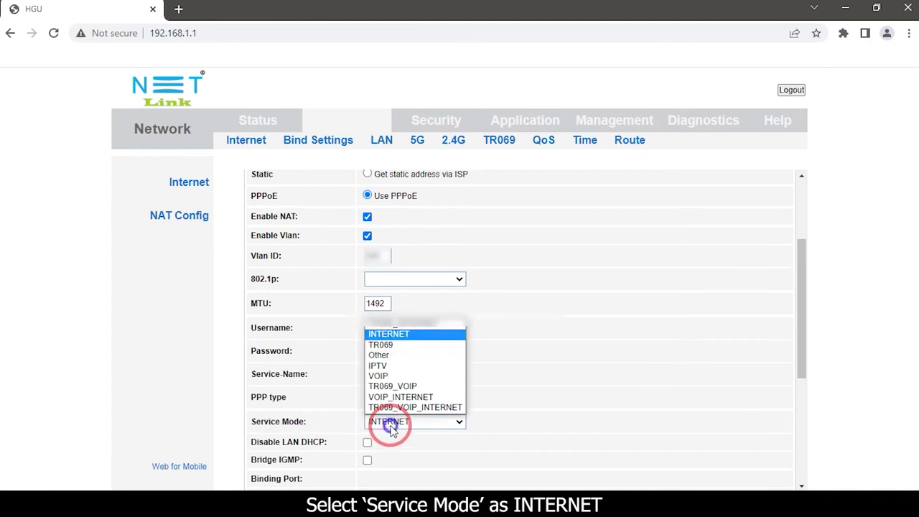
pyautogui.click(392, 337)
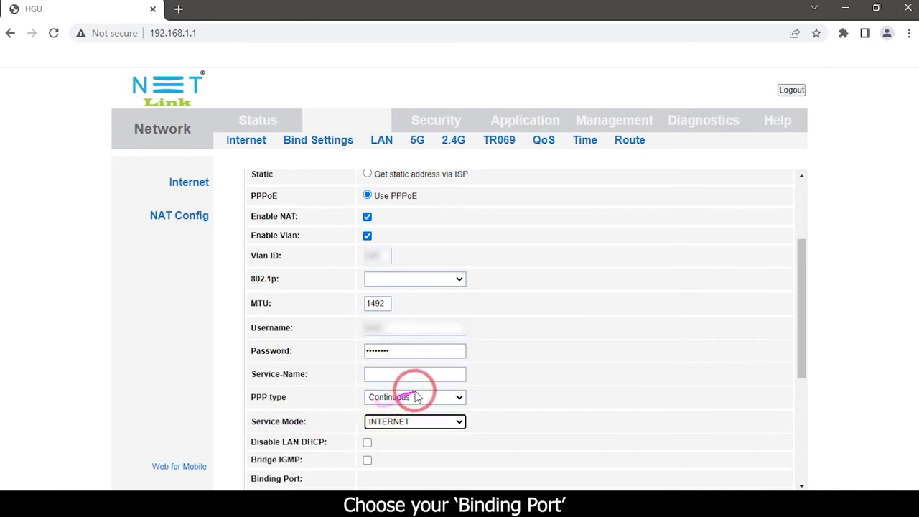
# Bind Port_1, Port_2, Wireless(SSID1-5G) and Wireless(SSID5-2.4G) to the new WAN
pyautogui.scroll(-2, 414, 393)
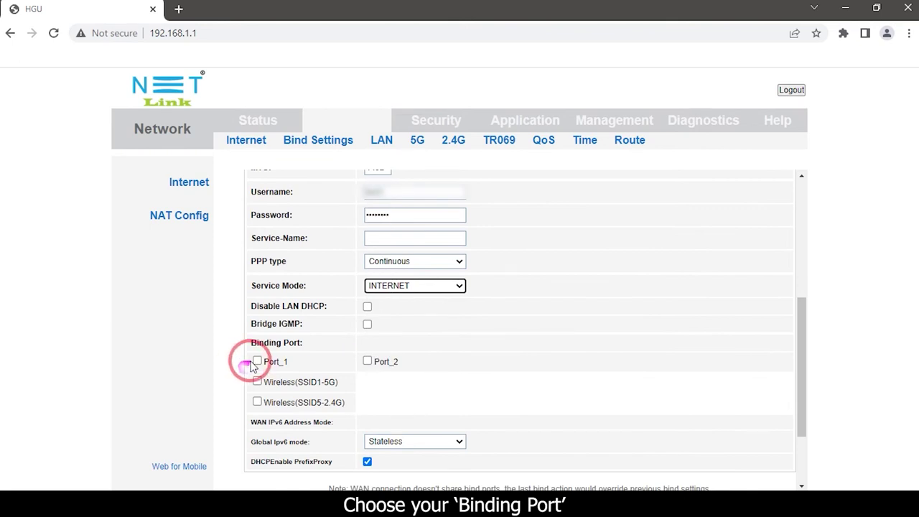
pyautogui.click(257, 361)
pyautogui.click(367, 360)
pyautogui.click(257, 381)
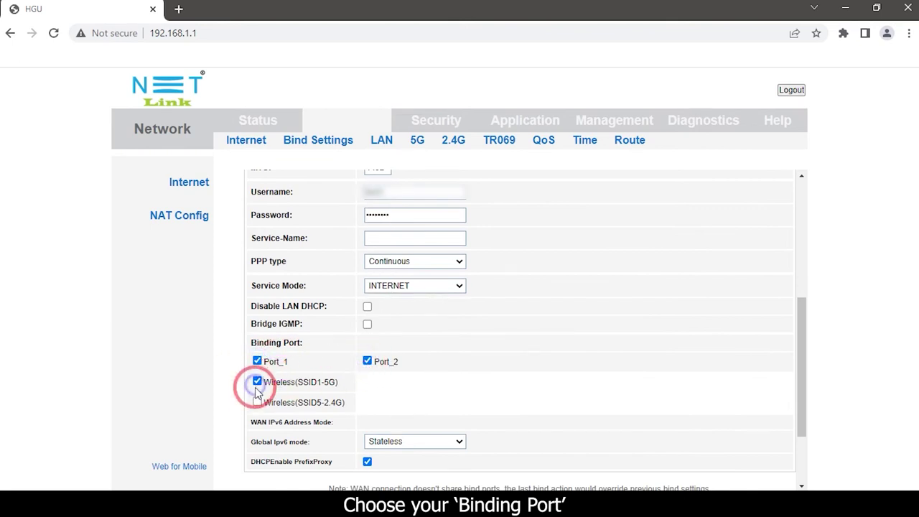
pyautogui.click(257, 402)
# Keep global IPv6 mode Stateless and apply the new WAN connection
pyautogui.scroll(-1, 370, 387)
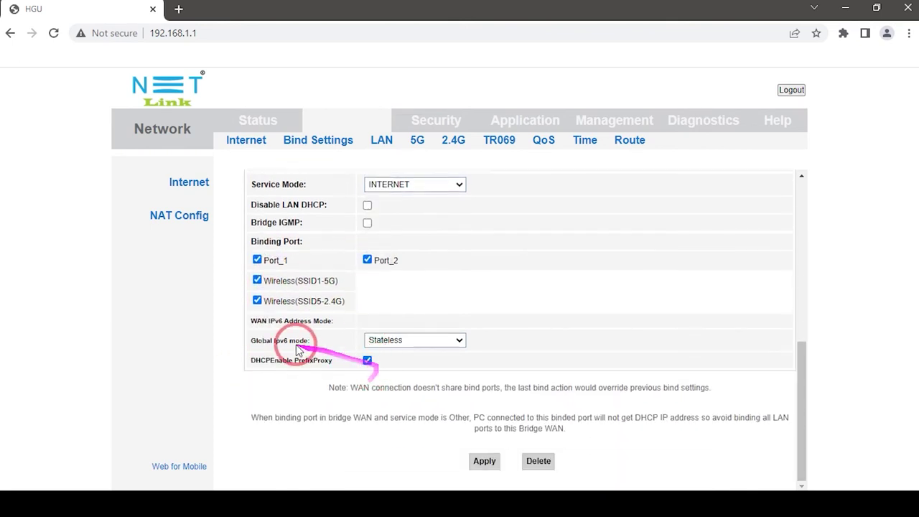
pyautogui.click(401, 341)
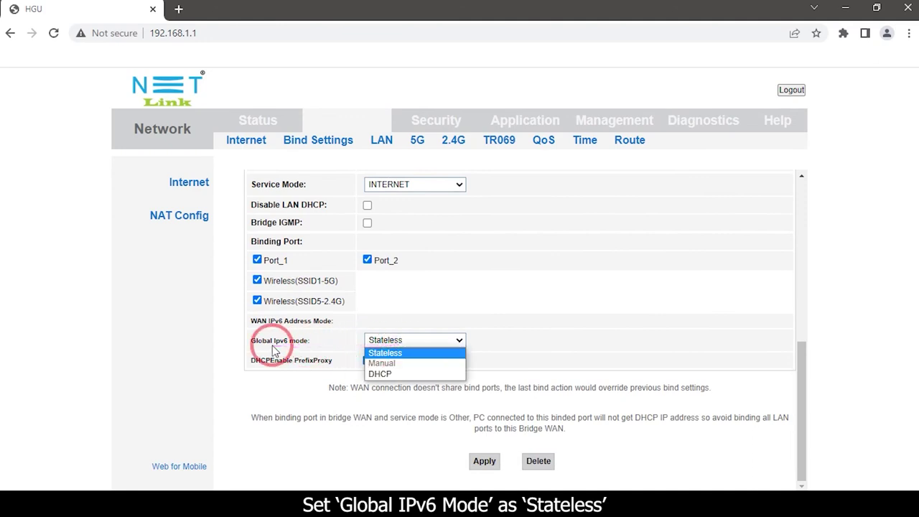
pyautogui.click(375, 354)
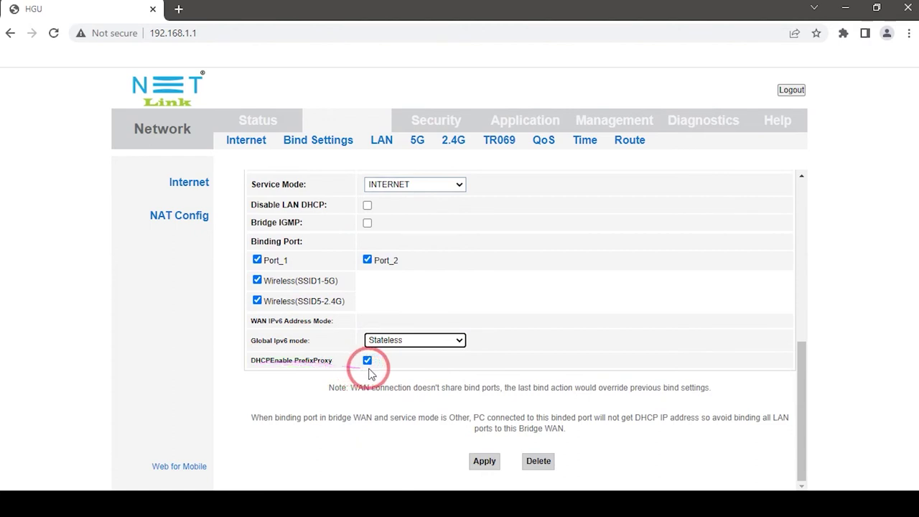
pyautogui.click(485, 461)
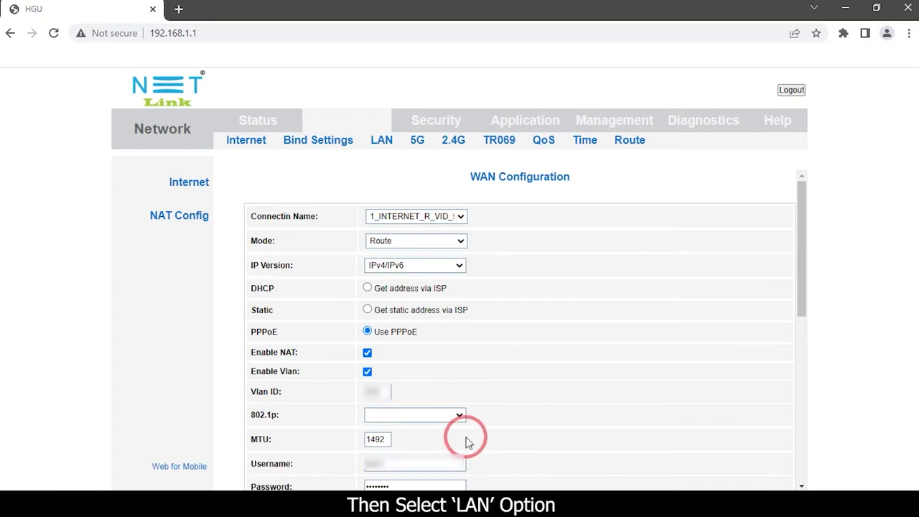
# Go to the LAN IPv6 DHCP server settings page
pyautogui.click(381, 141)
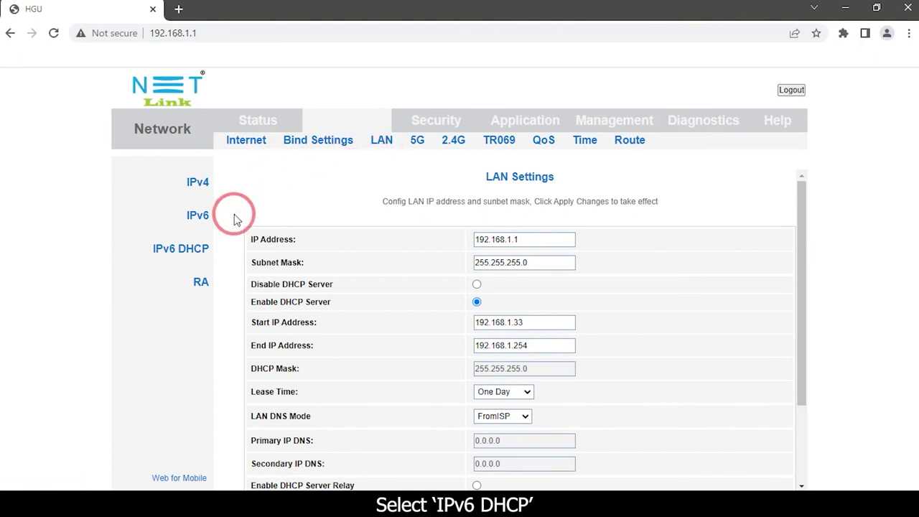
pyautogui.click(179, 253)
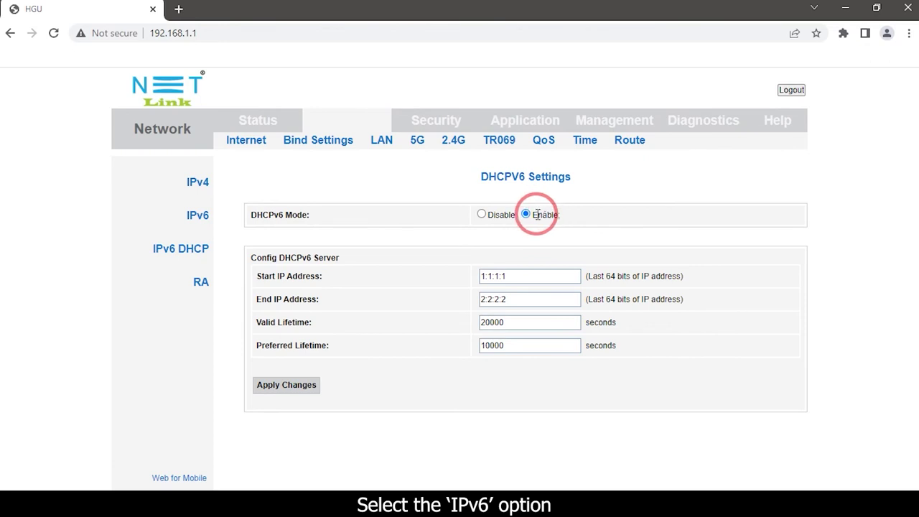
# Set LAN prefix delegation to WANDelegated via 1_INTERNET_R_VID_500 and save
pyautogui.click(197, 215)
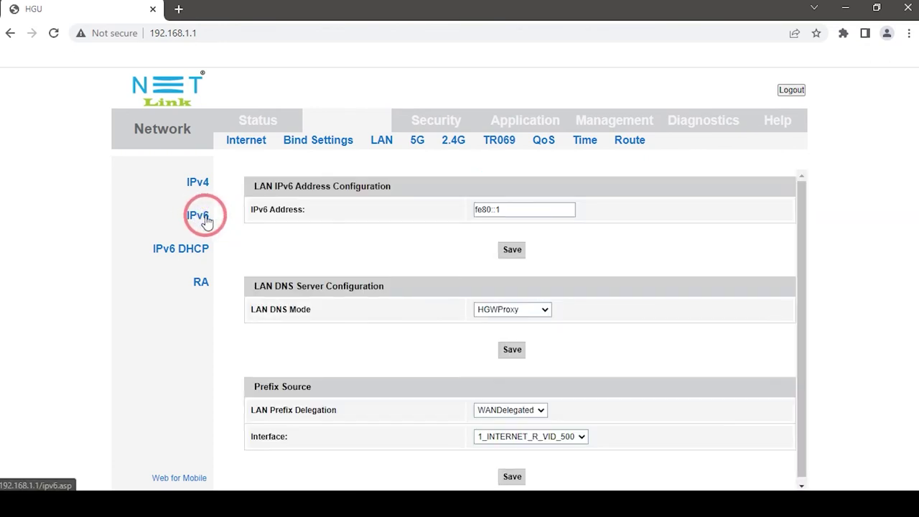
pyautogui.scroll(-1, 365, 284)
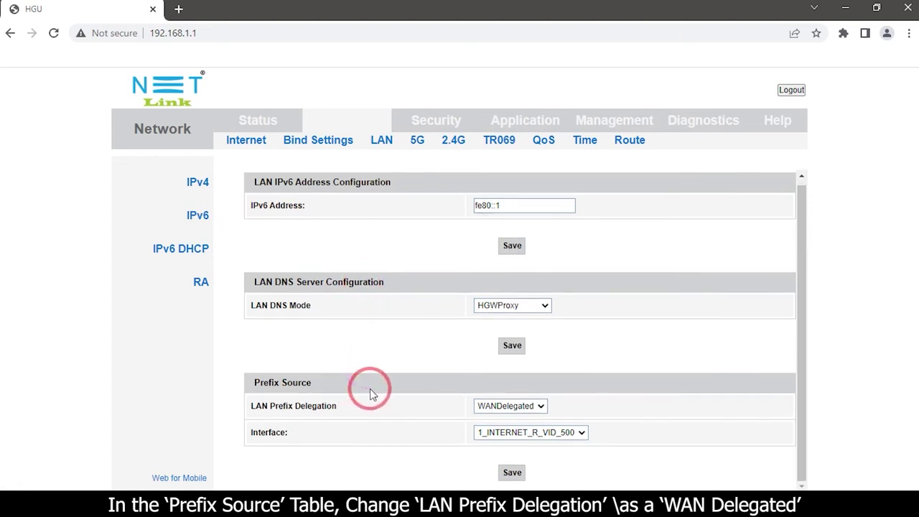
pyautogui.click(511, 406)
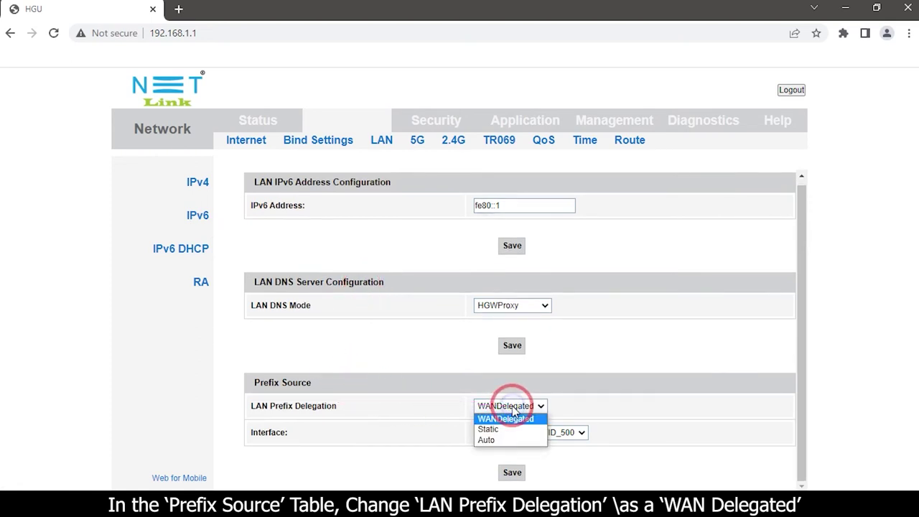
pyautogui.click(514, 419)
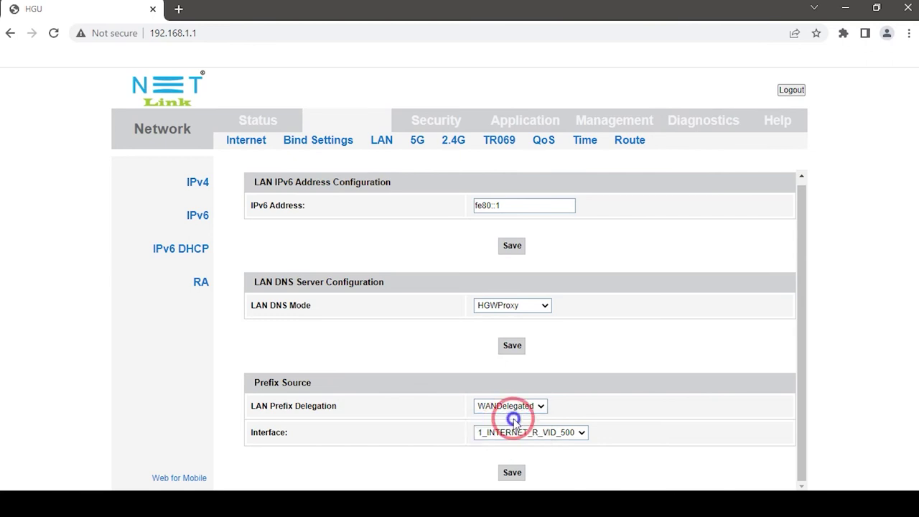
pyautogui.click(493, 434)
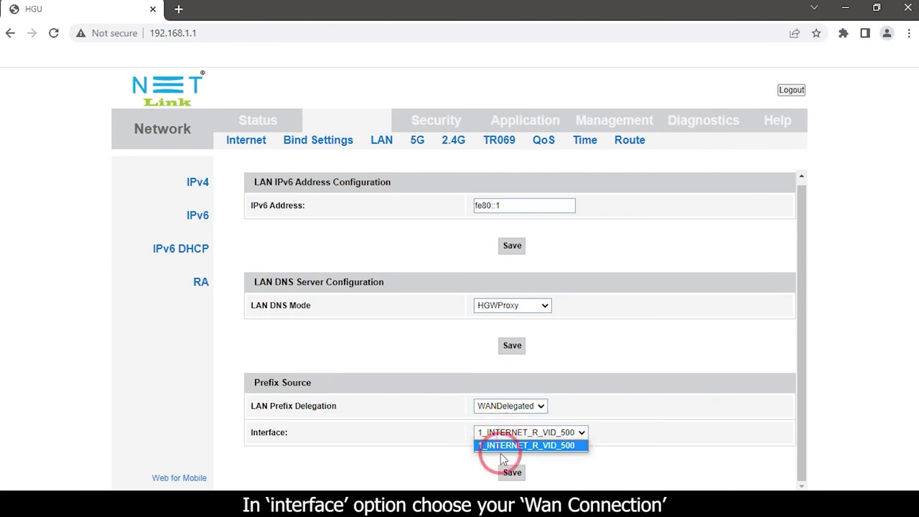
pyautogui.click(512, 446)
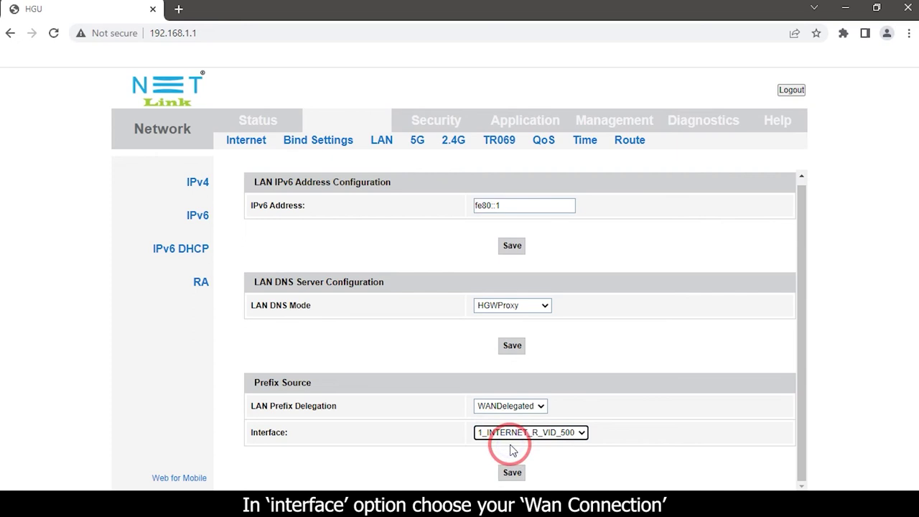
pyautogui.click(510, 479)
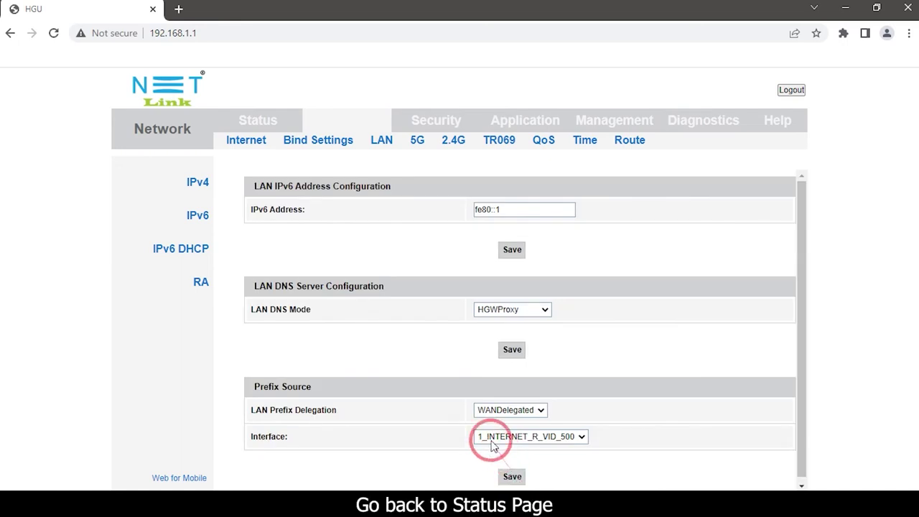
# View Status > WAN Info > IPv6 Info to confirm the PPPoE connection is Up
pyautogui.click(263, 123)
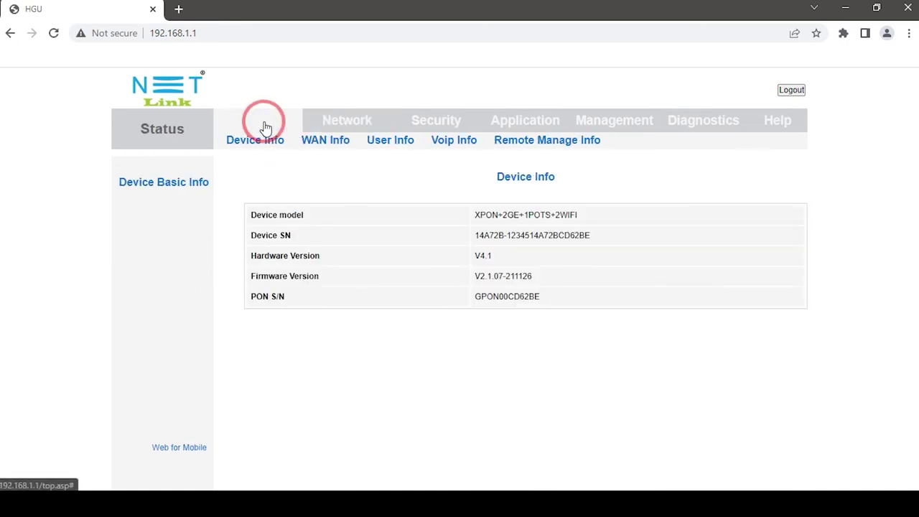
pyautogui.click(327, 140)
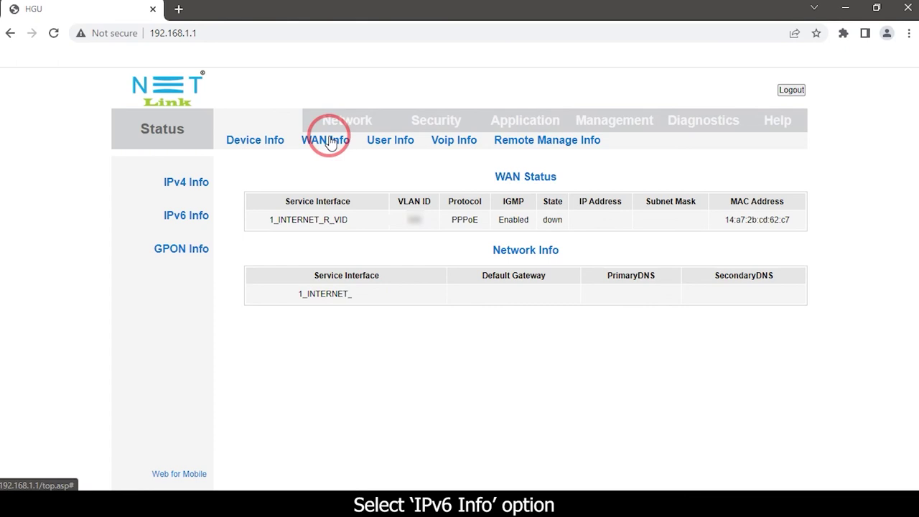
pyautogui.click(192, 218)
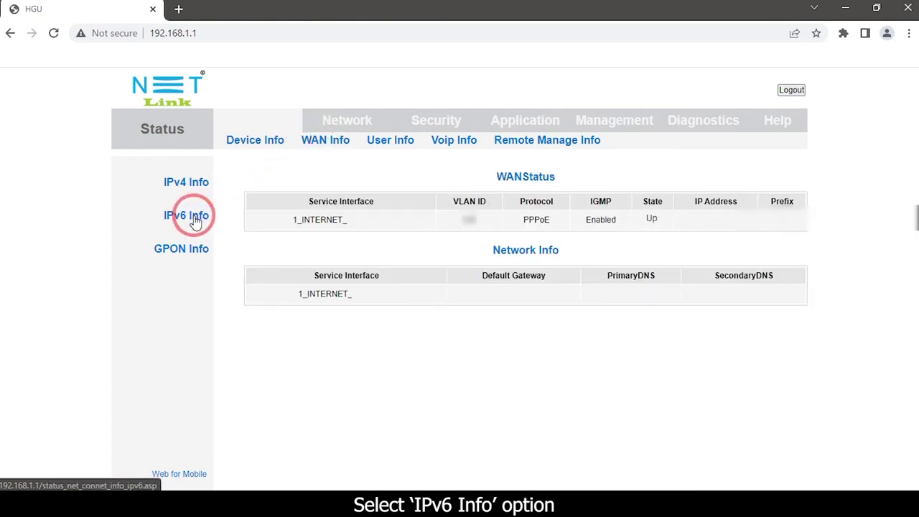